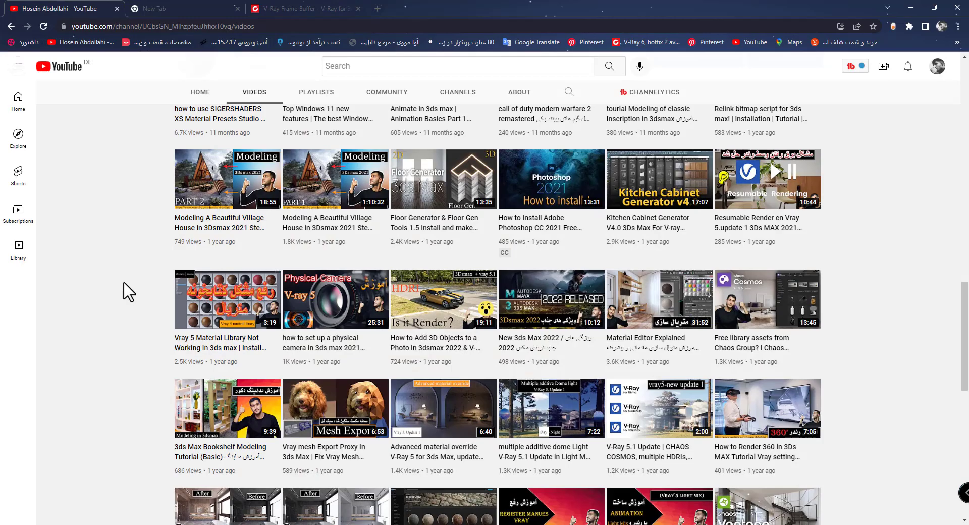
scroll(128, 293, up, 12)
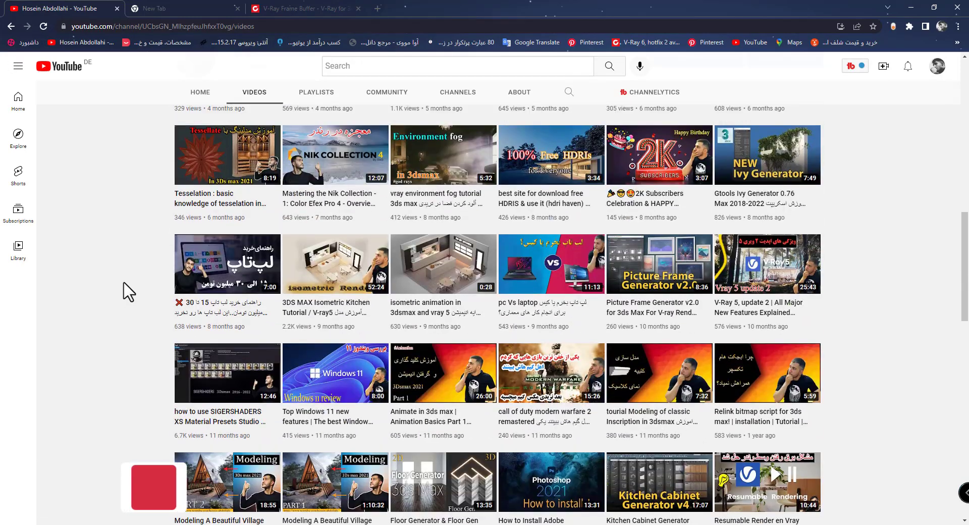
scroll(130, 298, up, 5)
scroll(130, 303, down, 15)
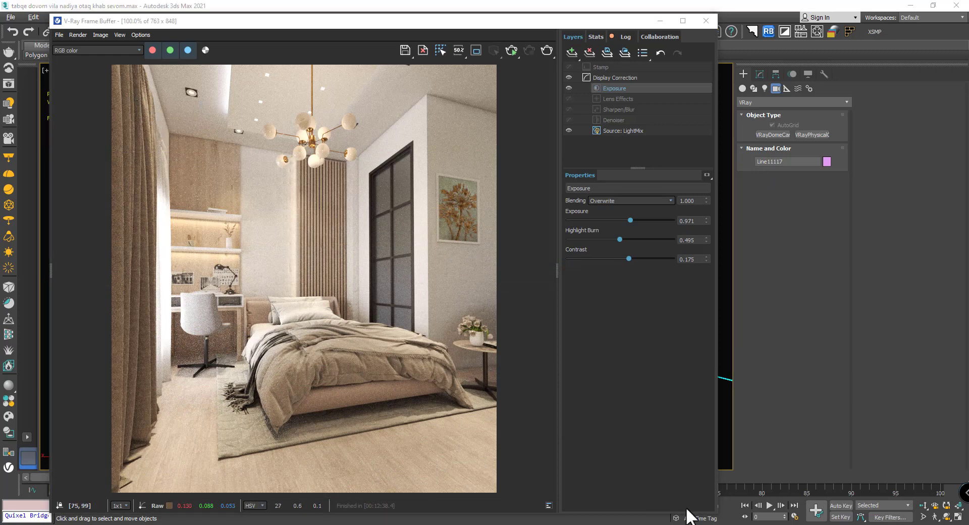
Start interactive rendering of the bedroom and magnify the desk lamp with the standard image zoom, returning to the full image.
click(511, 51)
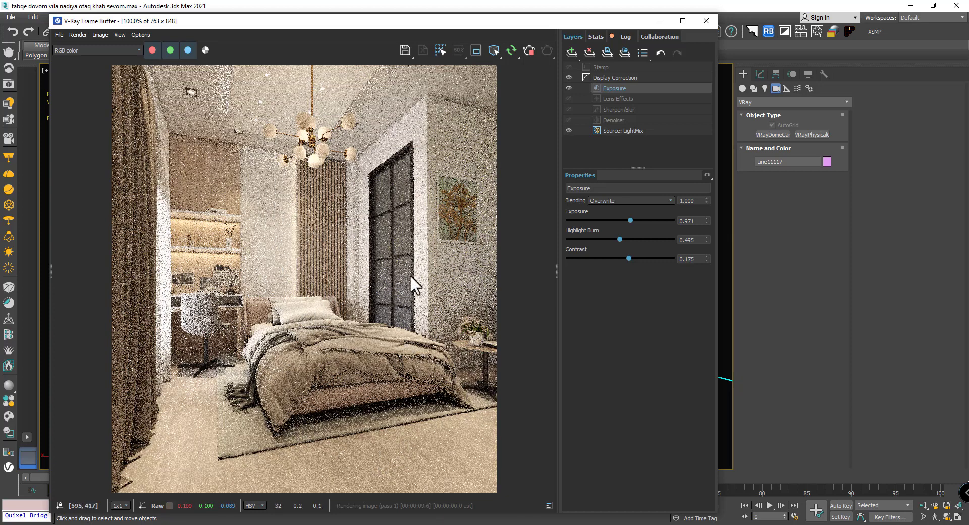
right_click(292, 192)
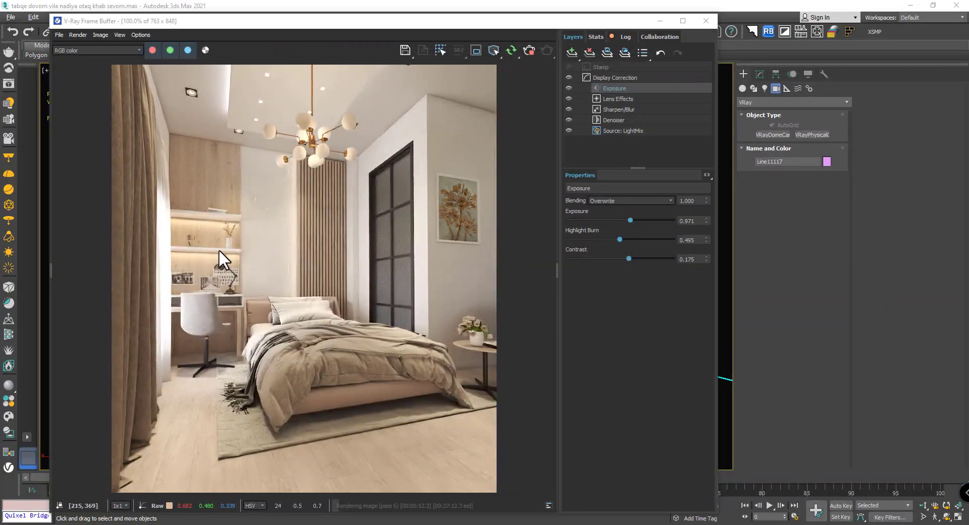
scroll(219, 253, up, 2)
scroll(216, 278, up, 2)
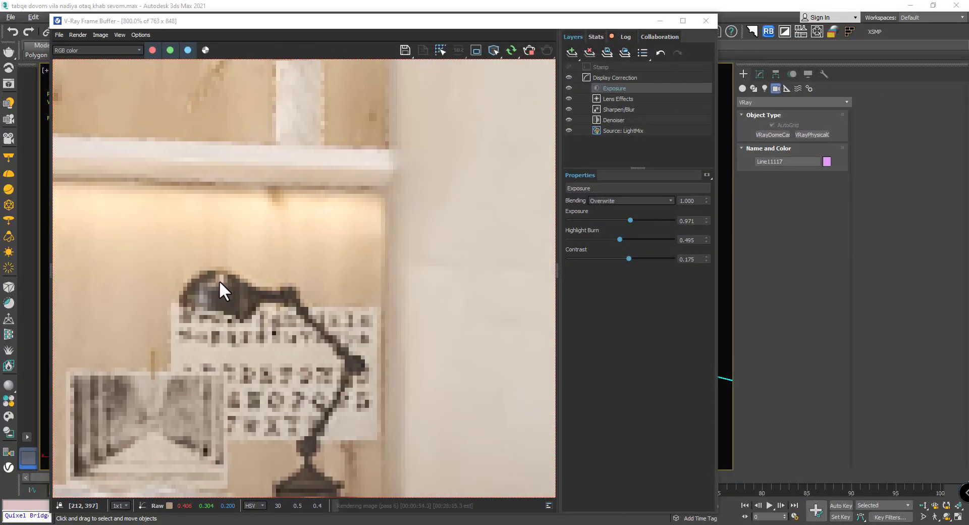
scroll(267, 311, up, 1)
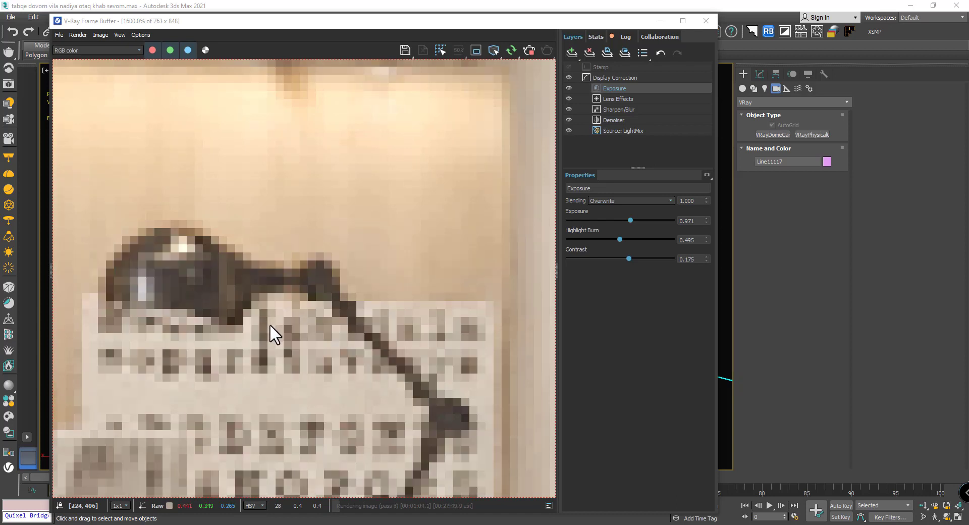
scroll(269, 323, down, 4)
scroll(288, 358, down, 1)
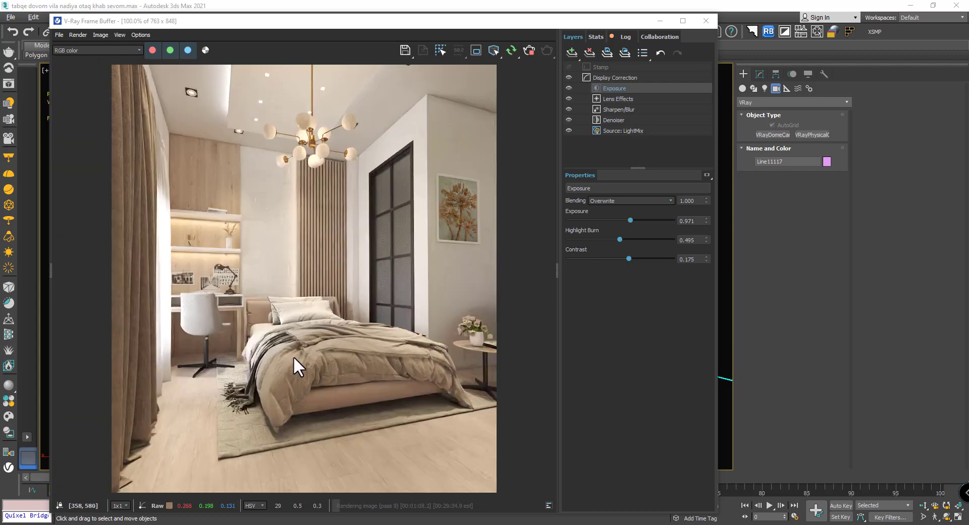
Examine the desk lamp's detail in the interactive render with Real Zoom, and turn Real Zoom off when finished.
right_click(284, 217)
click(325, 226)
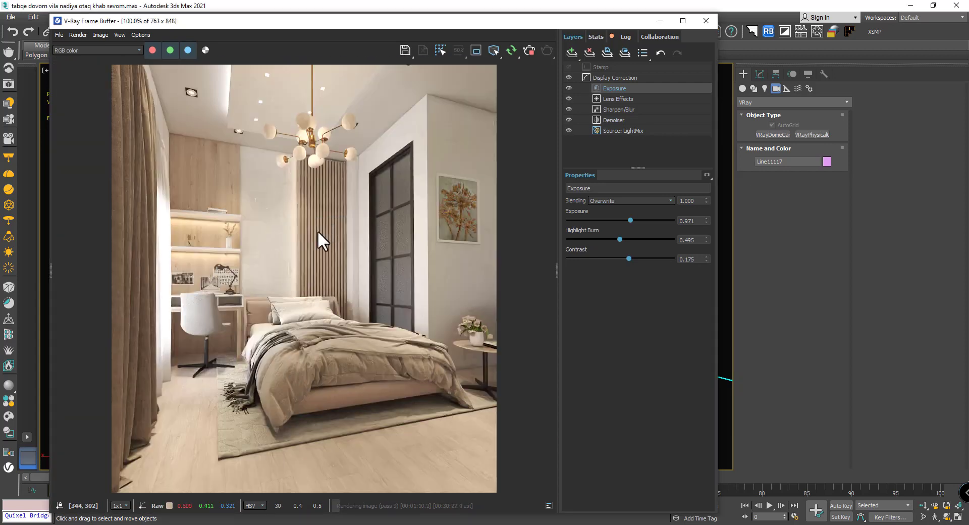
scroll(207, 276, up, 1)
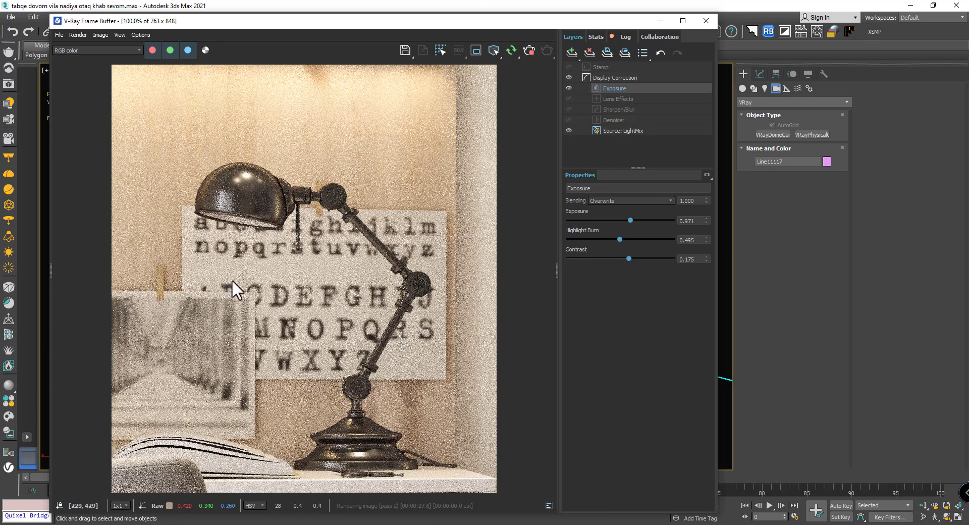
right_click(264, 262)
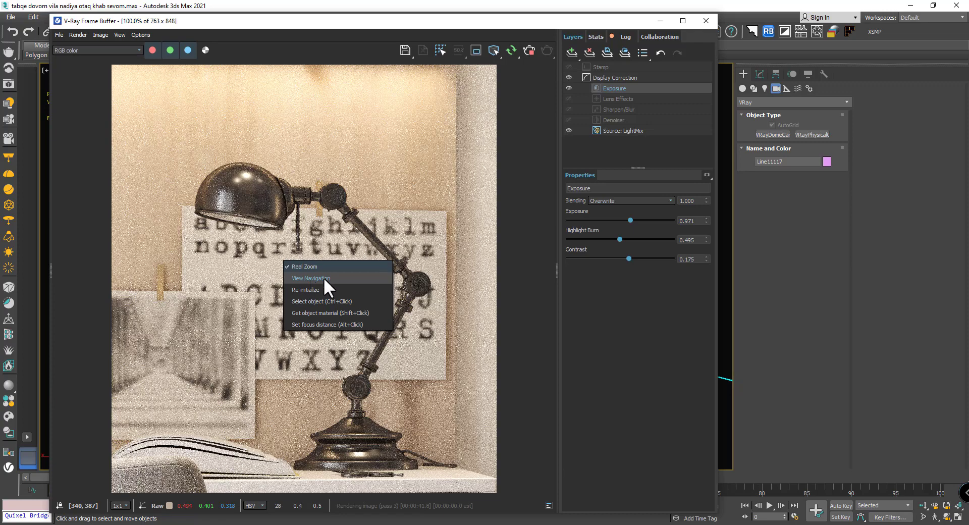
click(314, 261)
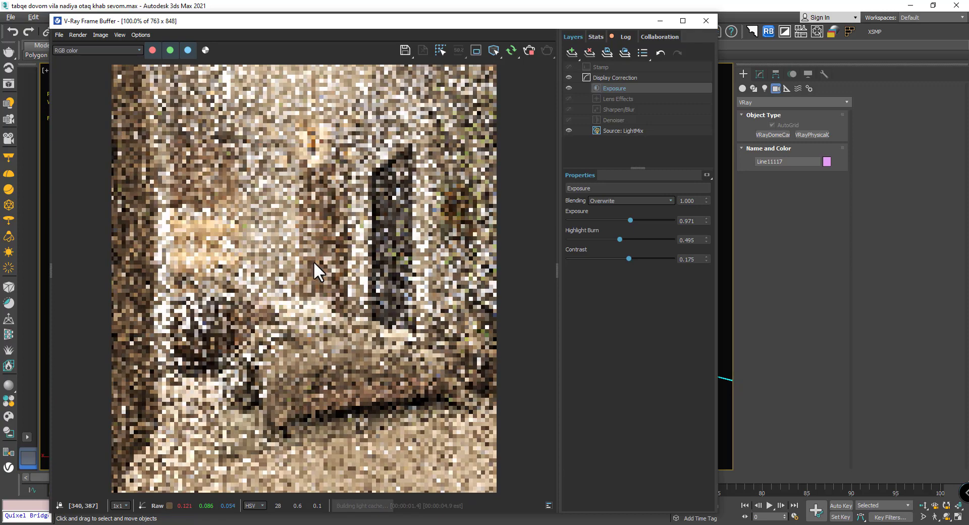
Try to move the camera view directly from the interactive render using View Navigation.
drag(365, 25, 663, 23)
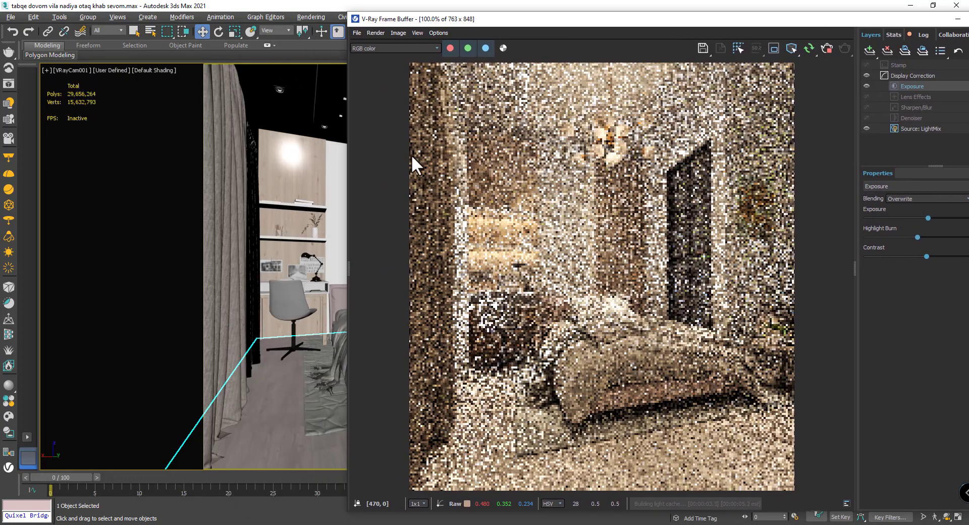
right_click(583, 208)
click(609, 228)
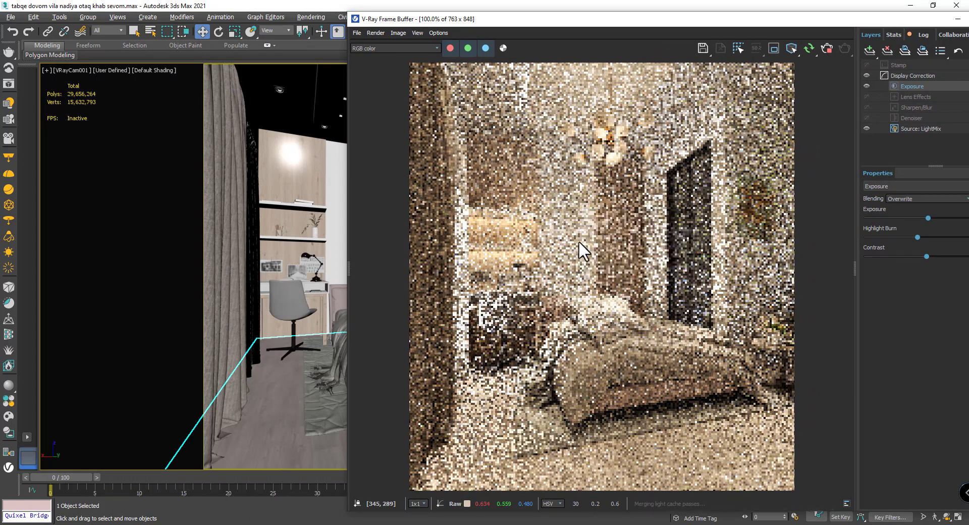
drag(571, 244, 737, 101)
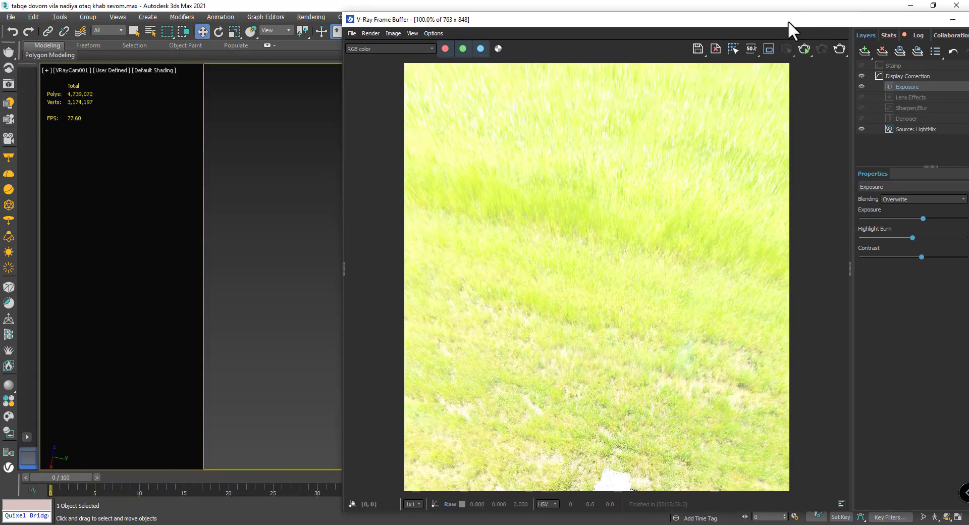
Close the frame buffer and delete the displaced VRayCam001 in the Top view.
drag(788, 20, 440, 47)
click(655, 46)
click(306, 212)
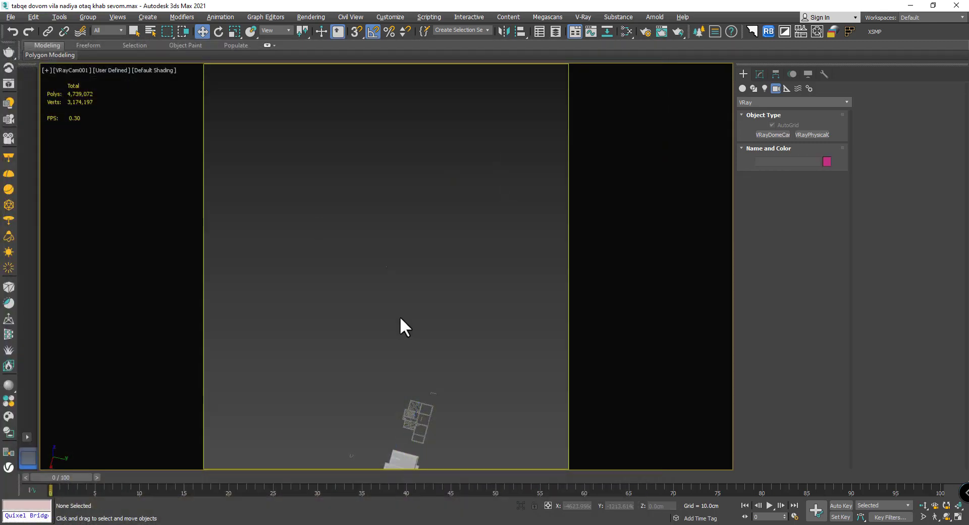
key(t)
scroll(446, 164, up, 5)
click(435, 159)
middle_drag(436, 159, 462, 245)
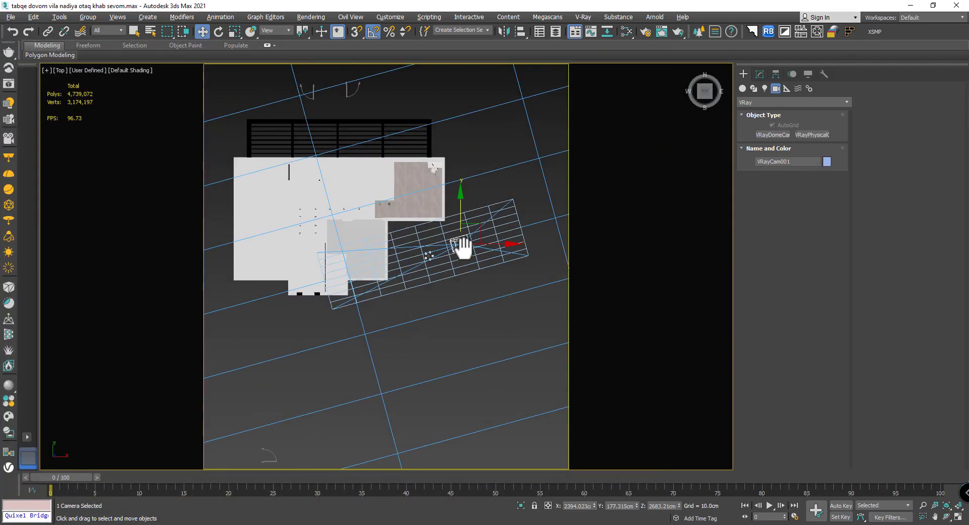
click(432, 233)
Create a VRayPhysicalCamera in the wireframe floor plan, aimed diagonally across the bedroom from the window-side corner to the opposite wall.
scroll(422, 213, up, 3)
middle_drag(370, 258, 474, 229)
scroll(473, 230, up, 1)
key(F3)
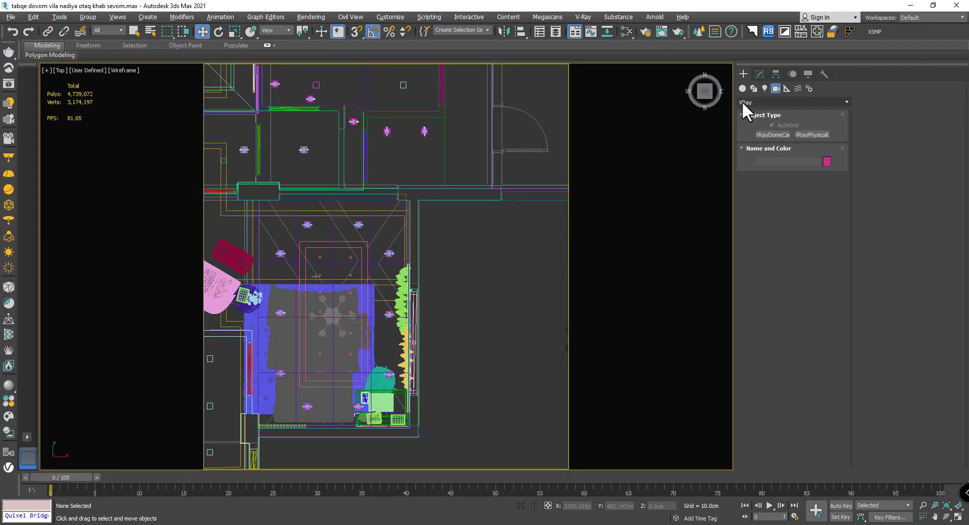
click(812, 133)
mouse_move(394, 207)
mouse_down()
mouse_move(325, 376)
mouse_move(288, 428)
mouse_up()
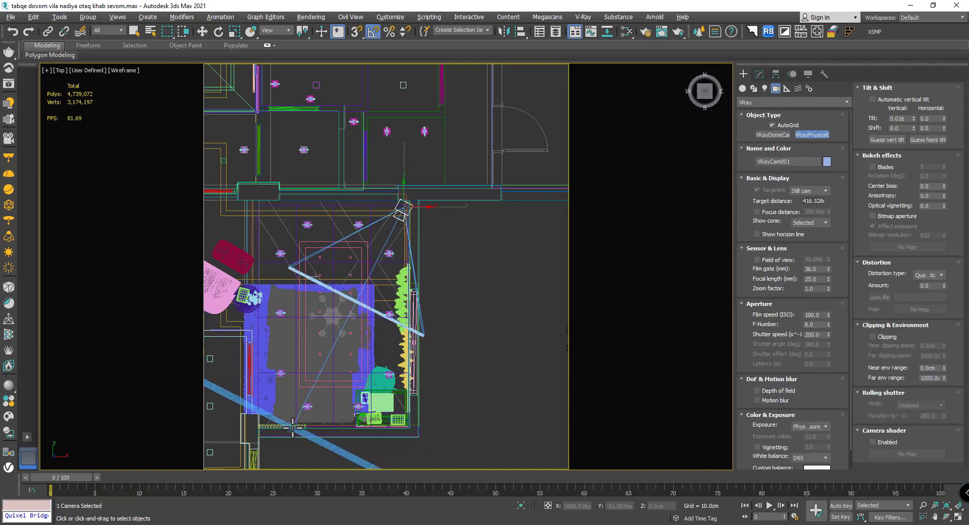
Look through the new camera in shaded display and adjust it with Walk Through to frame the curtain, desk, bed and wall picture.
key(c)
key(F3)
mouse_move(335, 303)
middle_down()
mouse_move(313, 207)
mouse_move(331, 136)
middle_up()
click(935, 517)
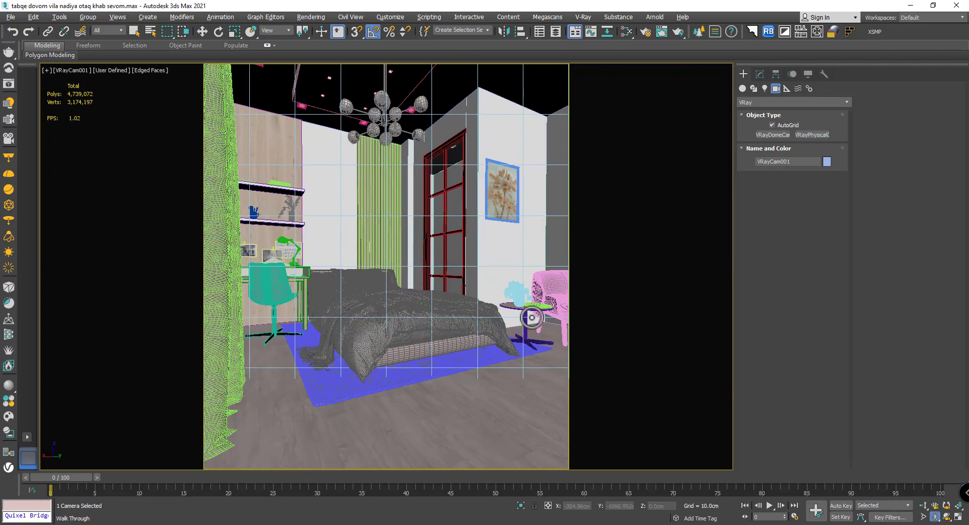
drag(525, 318, 467, 323)
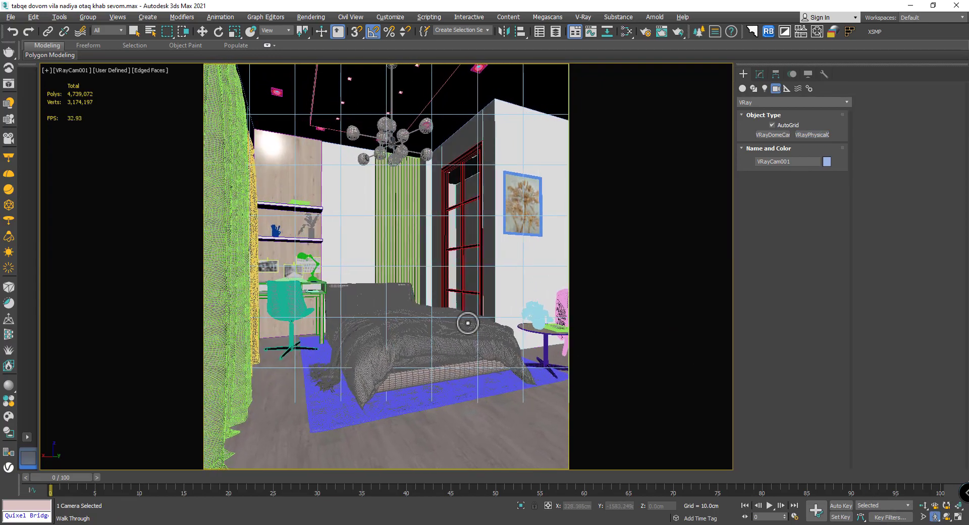
right_click(467, 323)
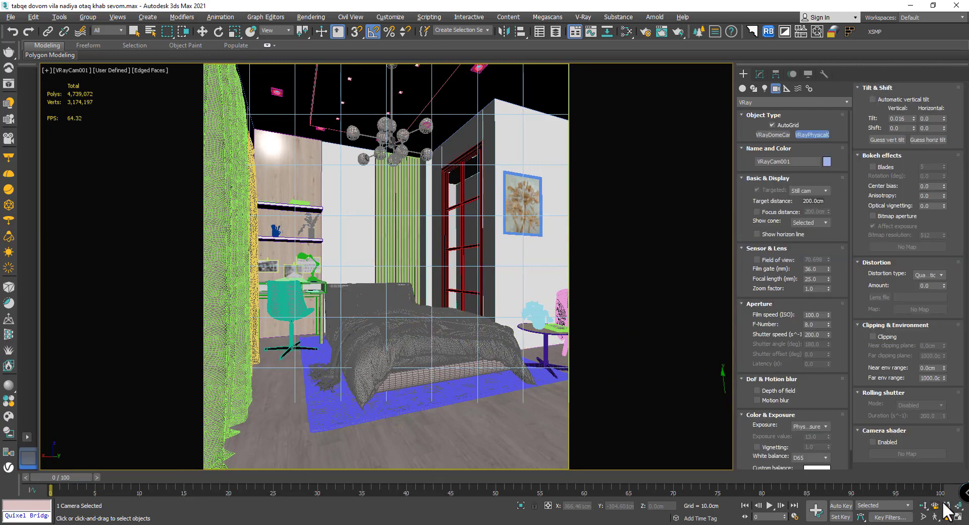
click(934, 517)
drag(566, 325, 559, 324)
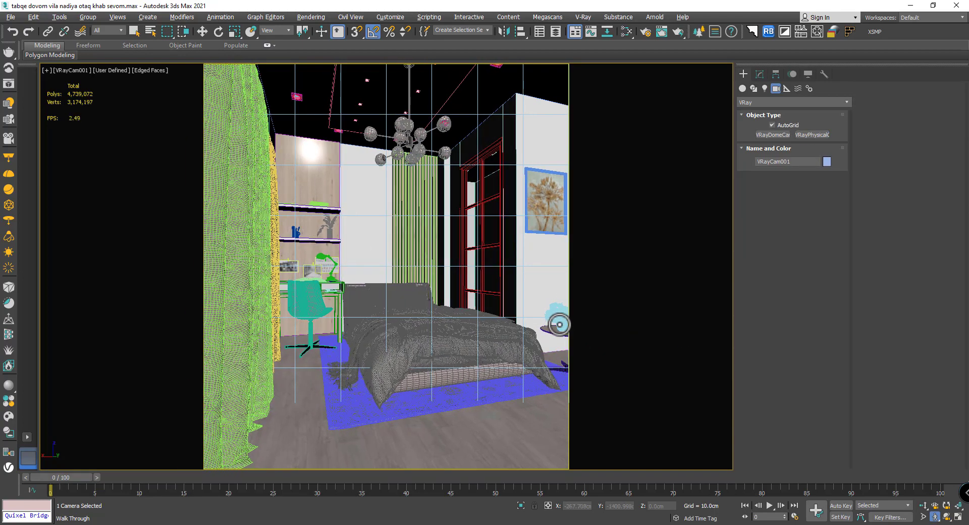
right_click(313, 216)
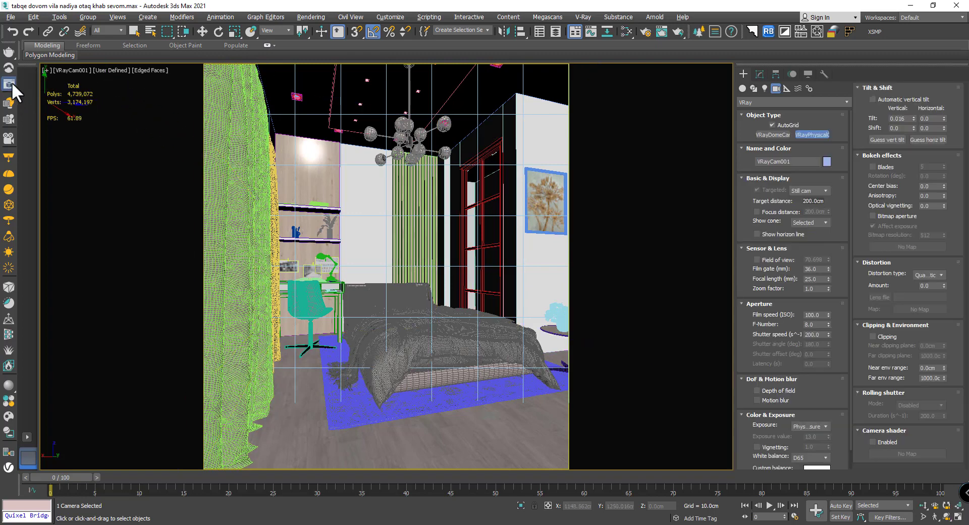
Reopen the V-Ray Frame Buffer and start interactive rendering from the new camera.
click(11, 83)
click(460, 76)
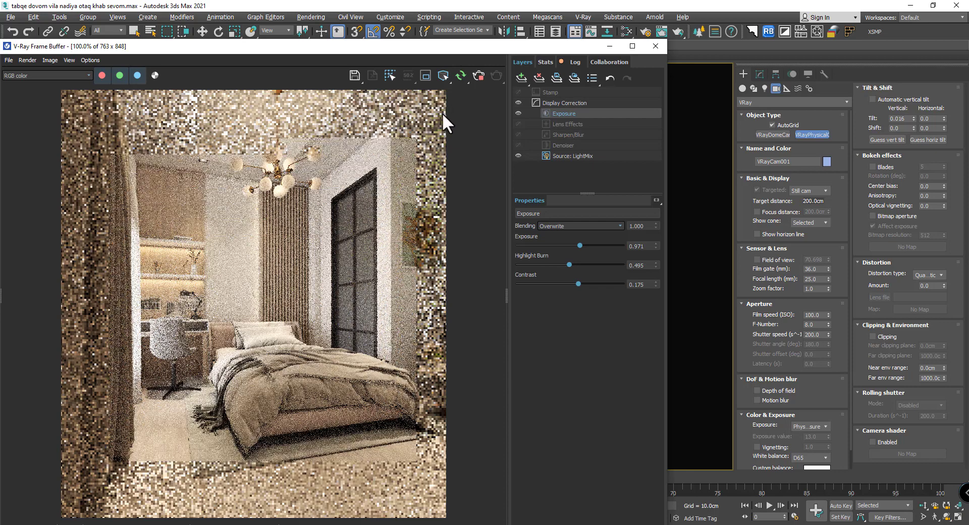
drag(327, 47, 347, 17)
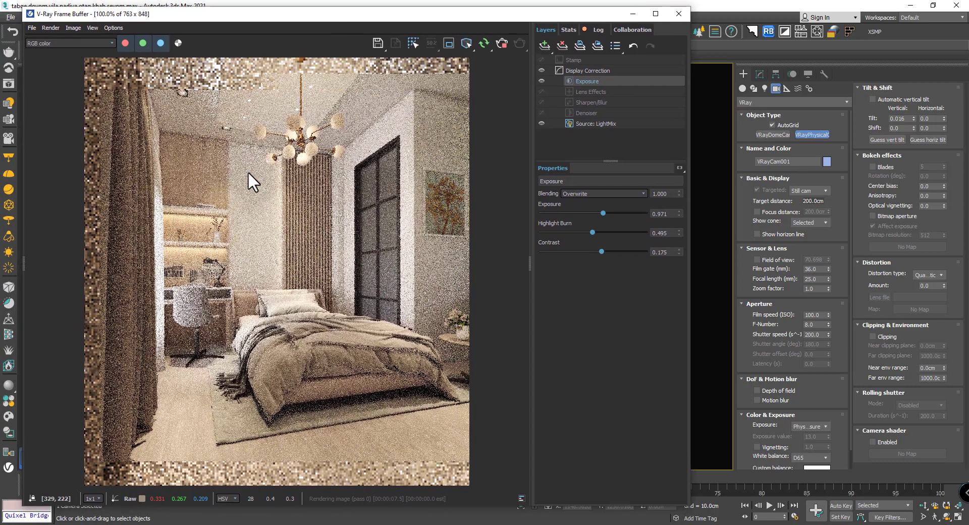
Switch the render's interaction mode to Select object, with the frame buffer moved aside to expose the viewport.
right_click(244, 182)
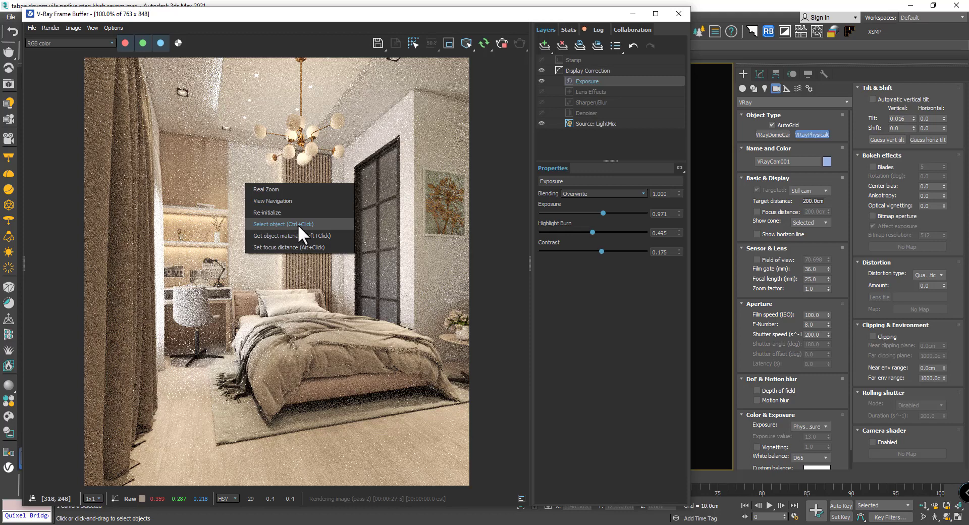
click(358, 21)
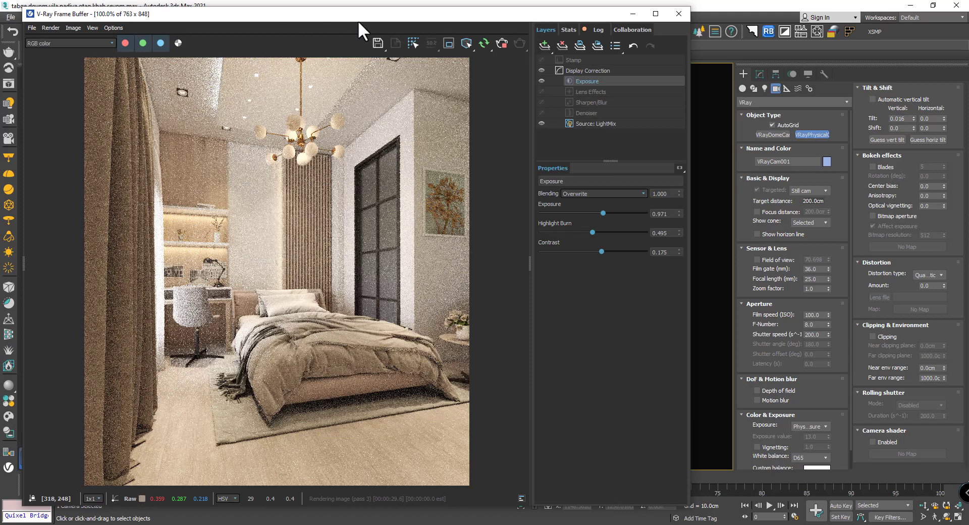
drag(345, 17, 624, 27)
right_click(459, 176)
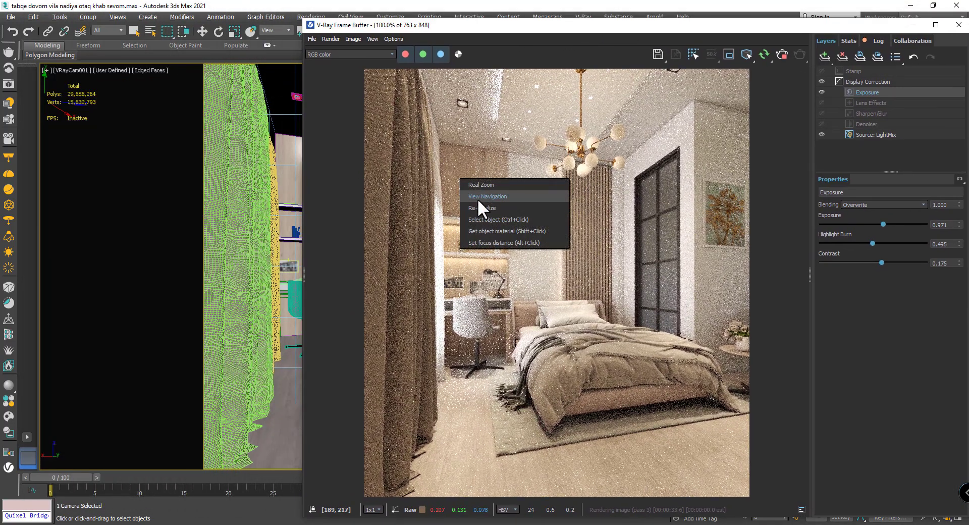
click(498, 219)
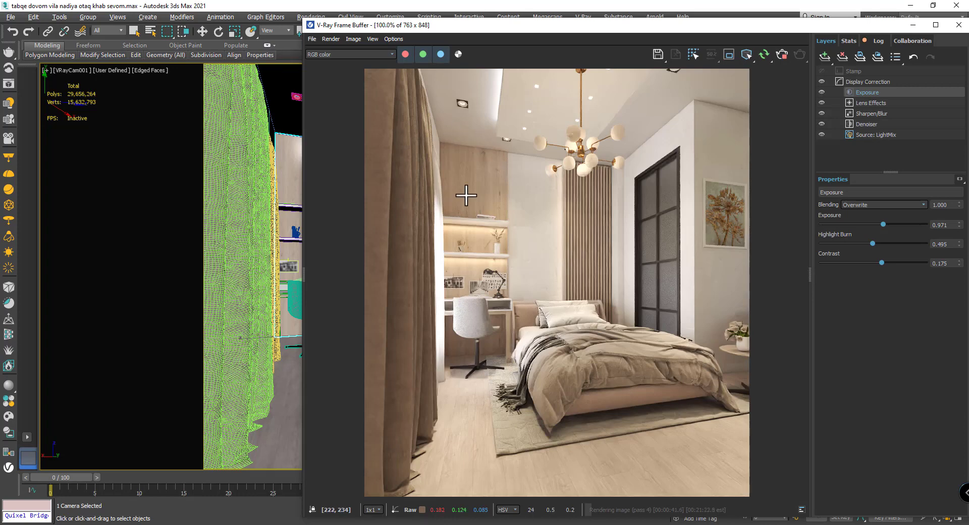
Select the slatted wall panel and the framed picture by picking them in the render, keeping the viewport in sight.
drag(468, 32, 552, 32)
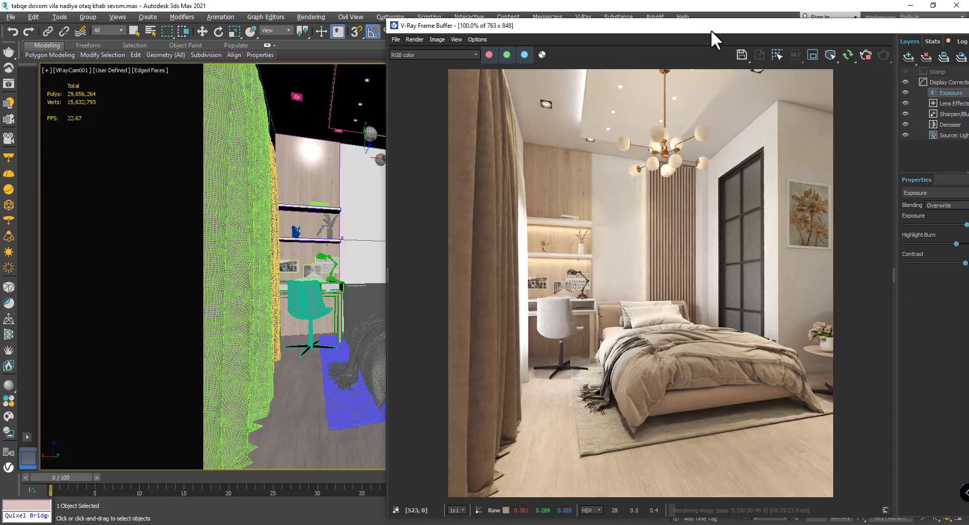
drag(711, 32, 395, 345)
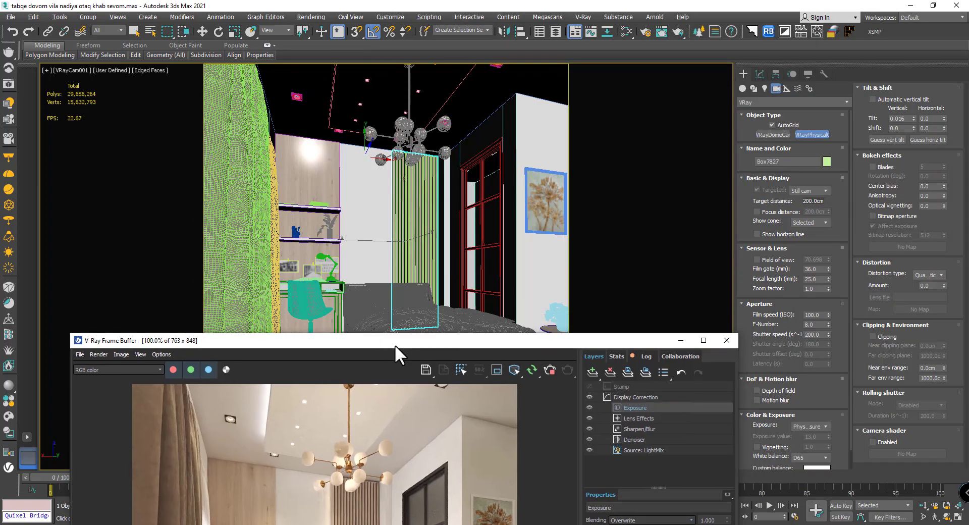
click(490, 510)
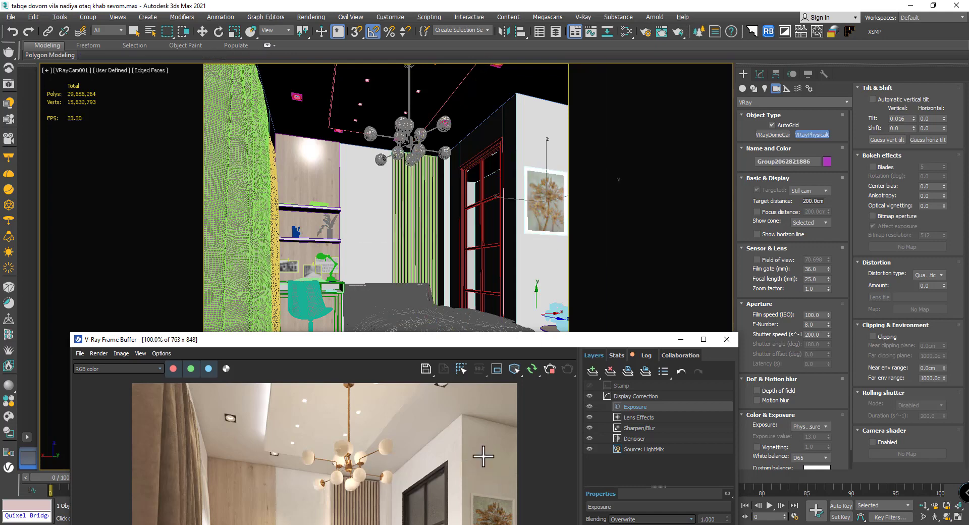
Open the material of the wood panel above the desk in the Slate Material Editor using Get object material from the render.
drag(432, 342, 469, 28)
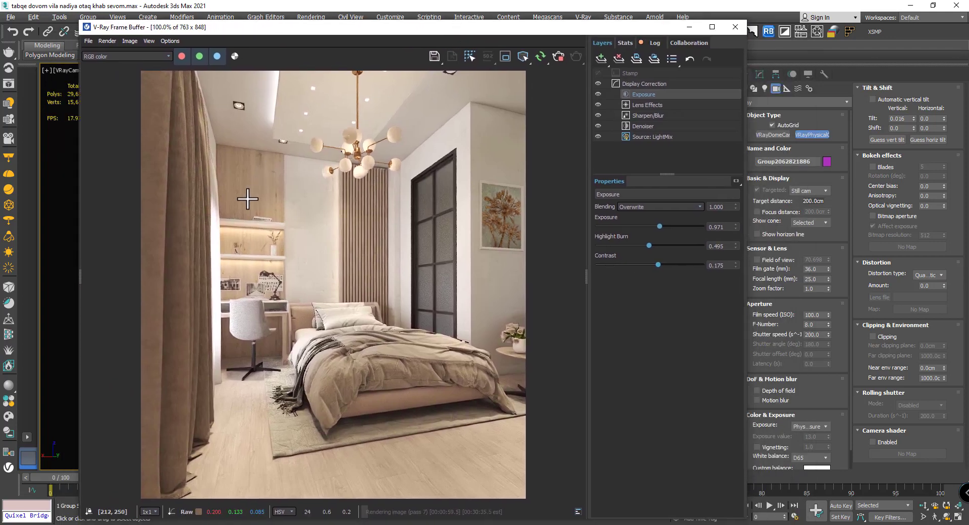
right_click(251, 194)
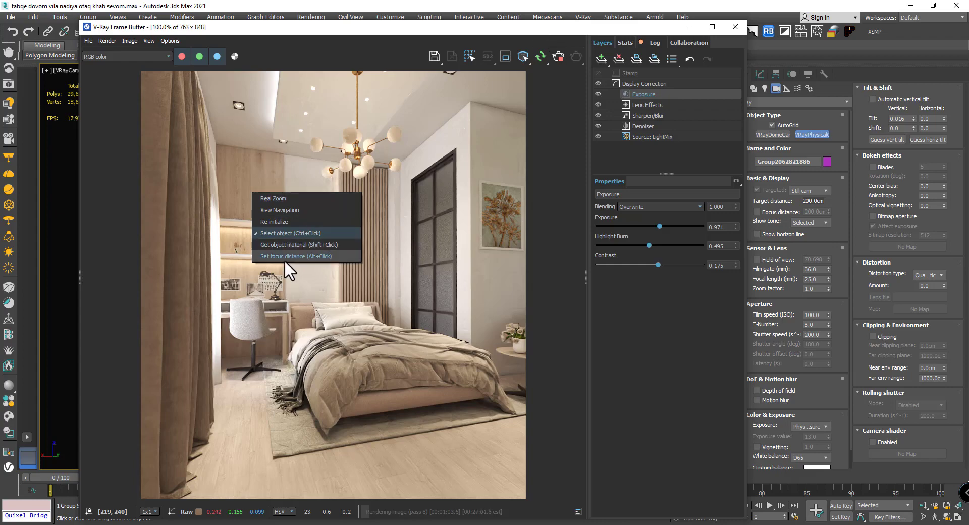
click(268, 245)
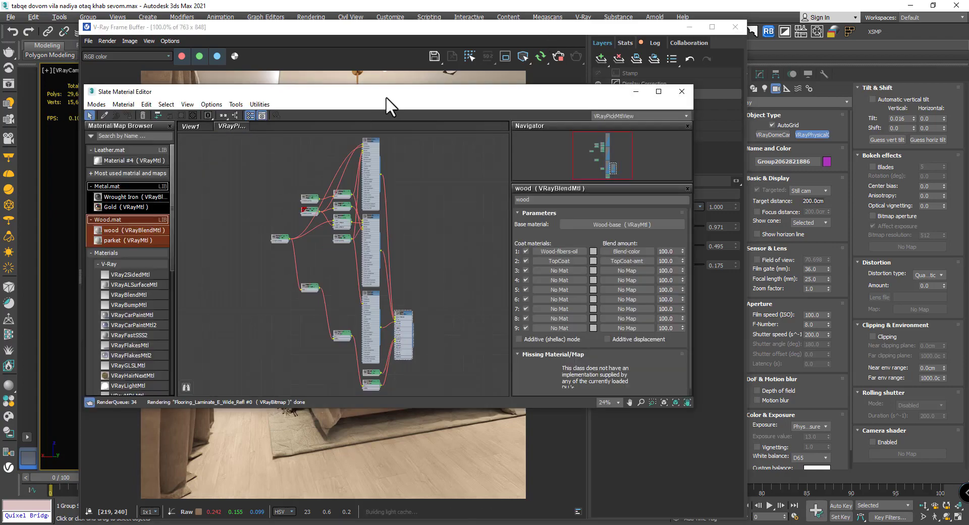
Move the Slate Material Editor beside the render and look over the node graph of the wood material.
drag(385, 95, 636, 99)
drag(338, 31, 300, 30)
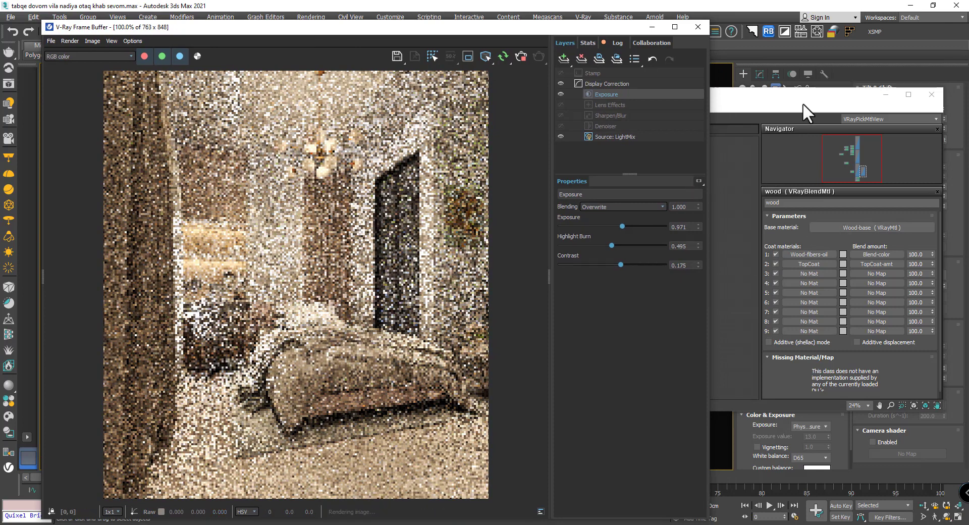
drag(803, 103, 835, 104)
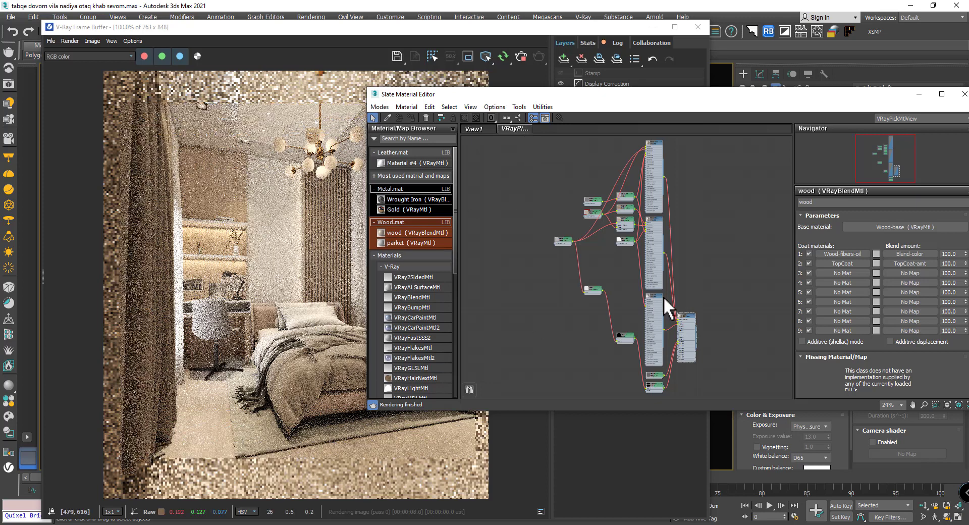
middle_drag(712, 275, 578, 255)
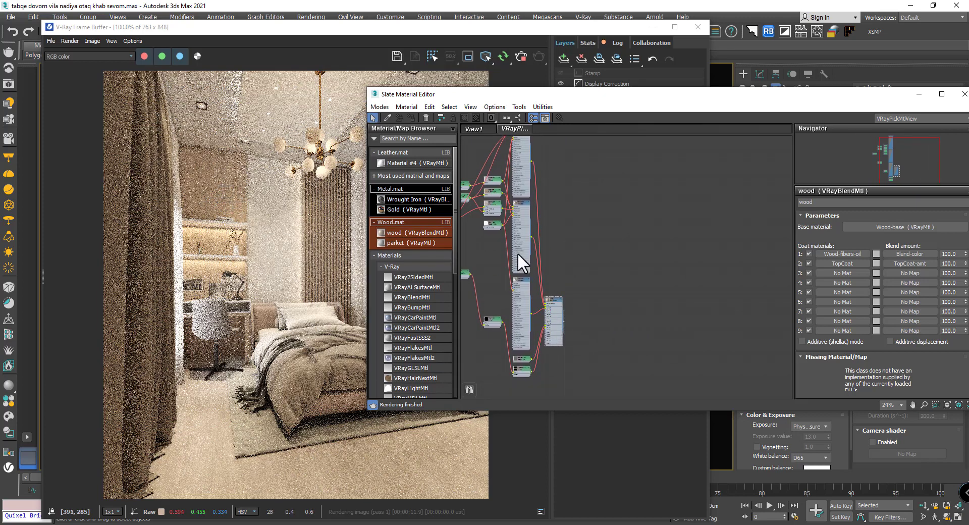
scroll(607, 317, up, 2)
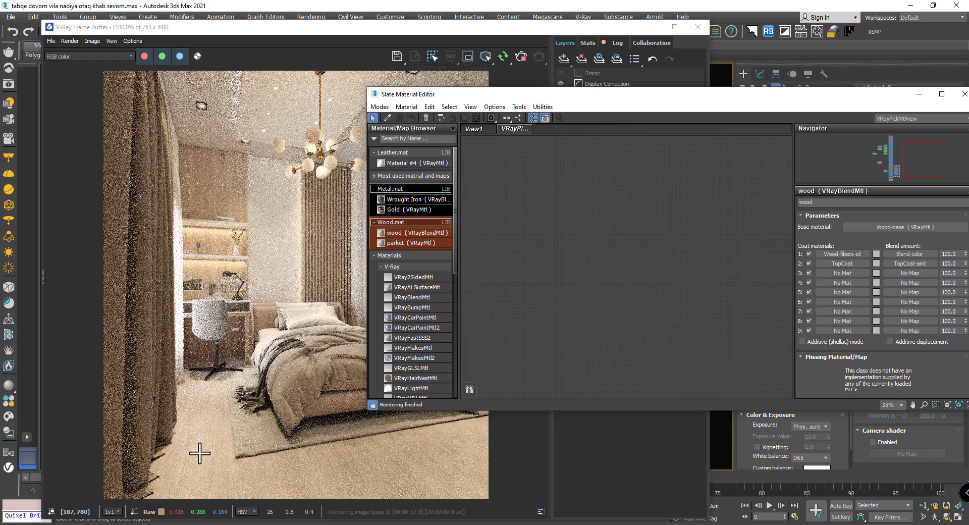
Open the wood floor's material in the Slate Material Editor using Get object material from the render, and inspect its main node.
right_click(192, 371)
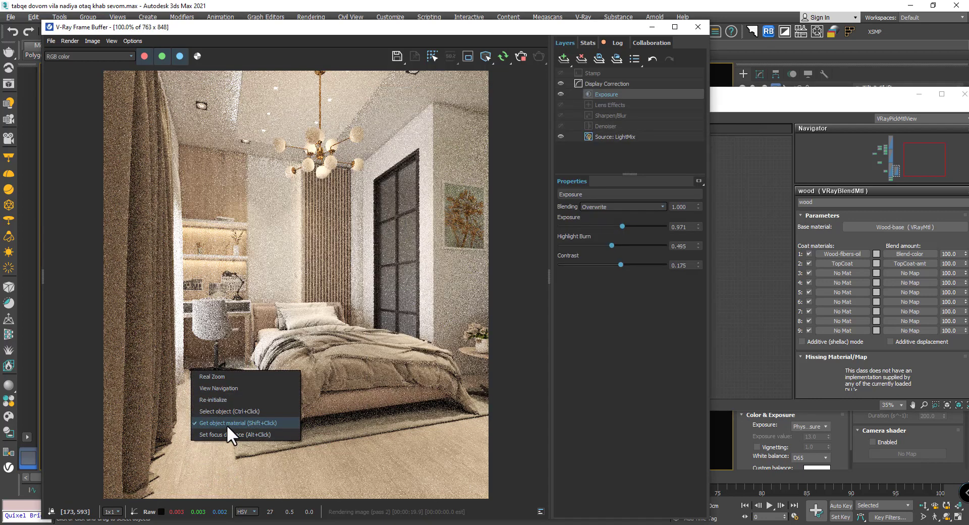
click(209, 422)
click(213, 444)
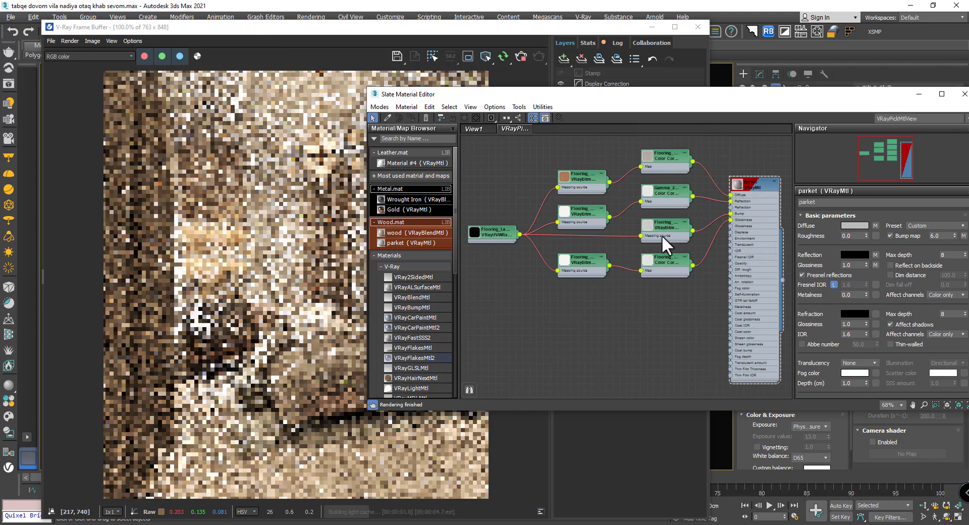
middle_drag(749, 163, 649, 169)
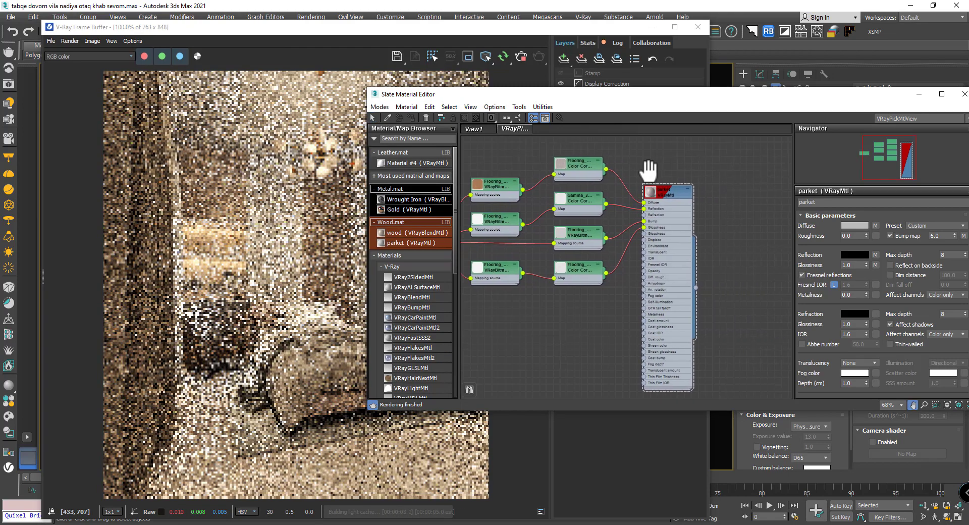
scroll(640, 190, up, 5)
scroll(631, 196, up, 1)
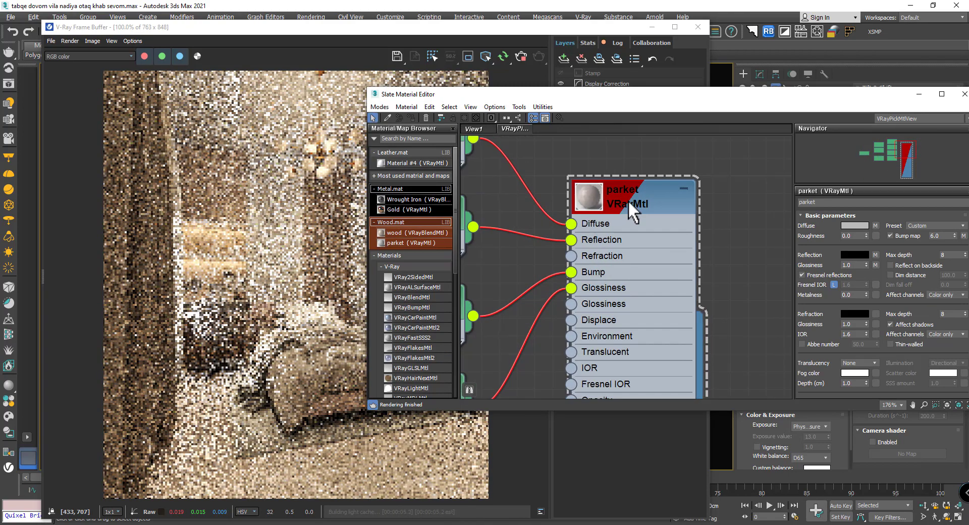
drag(628, 200, 681, 182)
scroll(626, 237, down, 3)
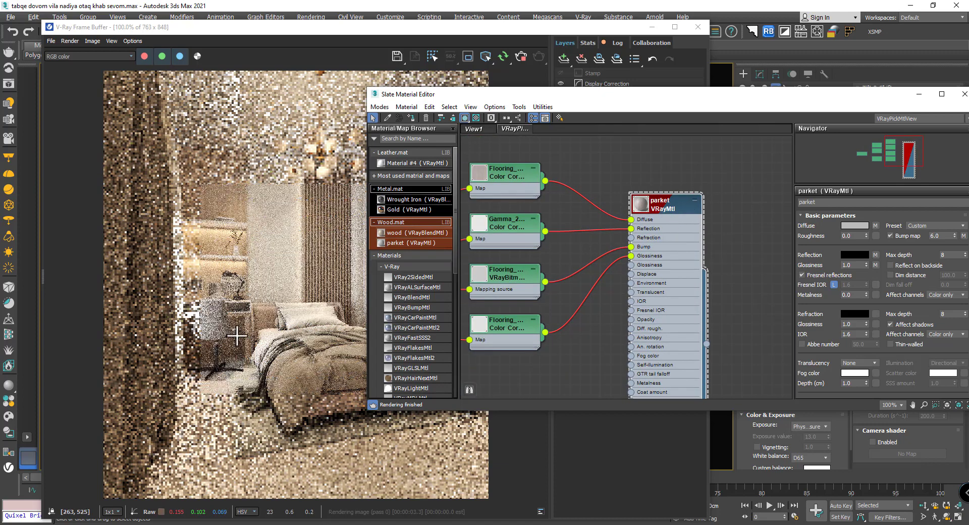
Switch the render's interaction mode to Set focus distance and pick the shelving above the desk as the focus point.
right_click(269, 260)
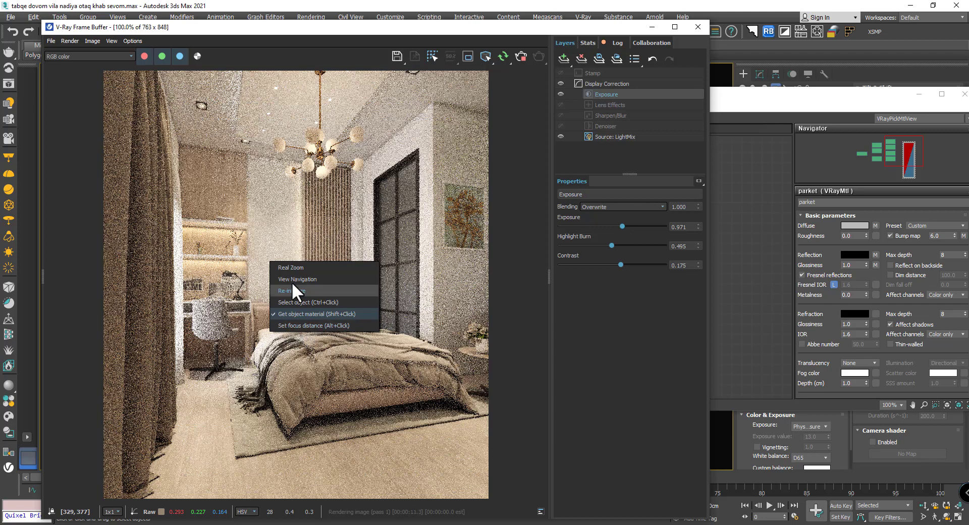
click(305, 325)
click(238, 257)
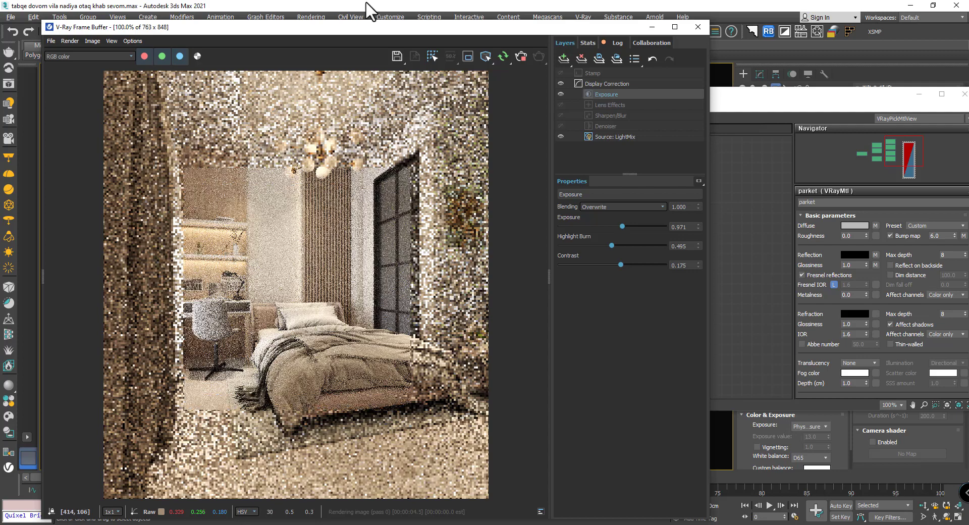
Select the VRayCam001 camera, enable its Depth of field, and bring the frame buffer back in front.
drag(347, 31, 345, 225)
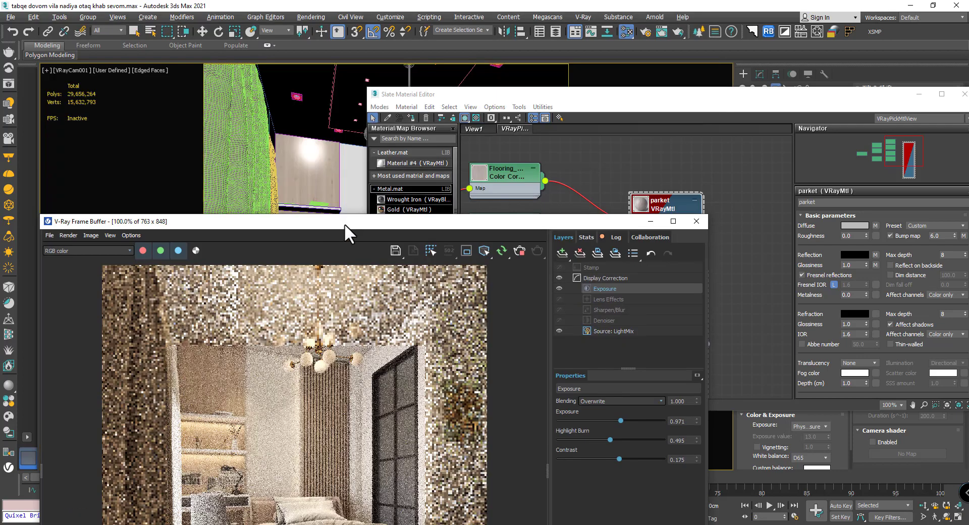
click(80, 69)
click(224, 261)
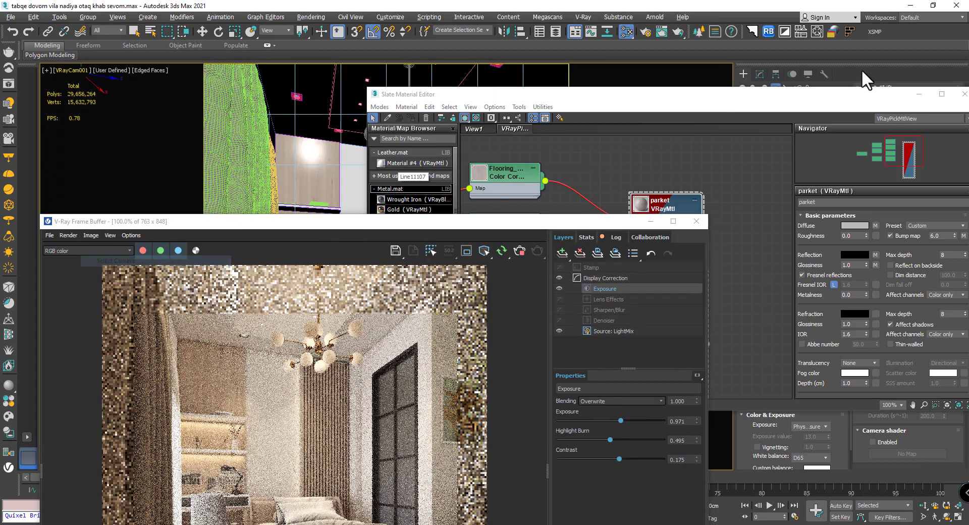
click(763, 74)
drag(476, 98, 100, 99)
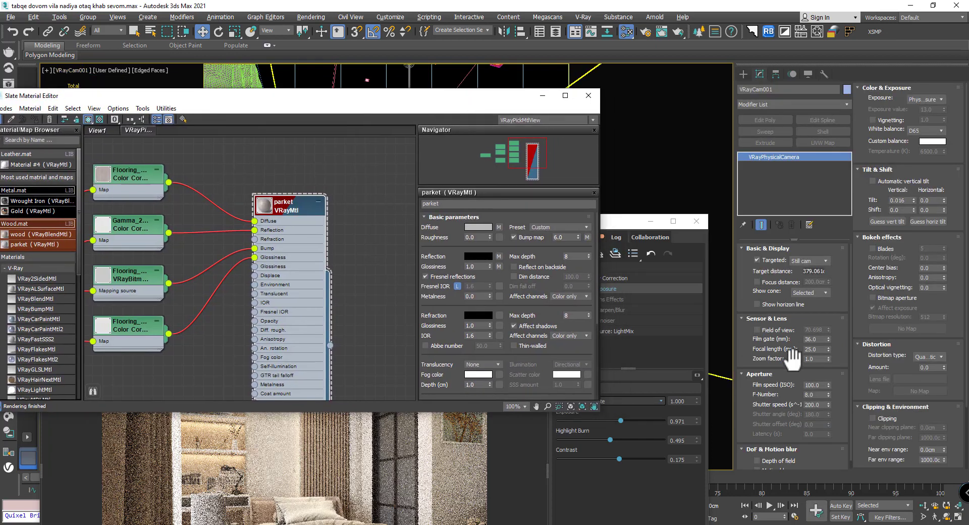
drag(771, 355, 769, 337)
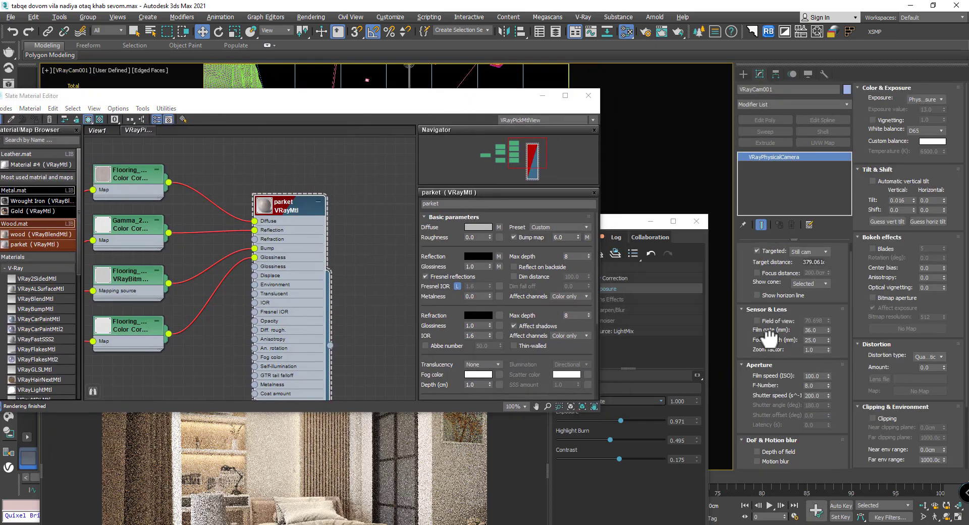
click(785, 451)
drag(613, 223, 609, 91)
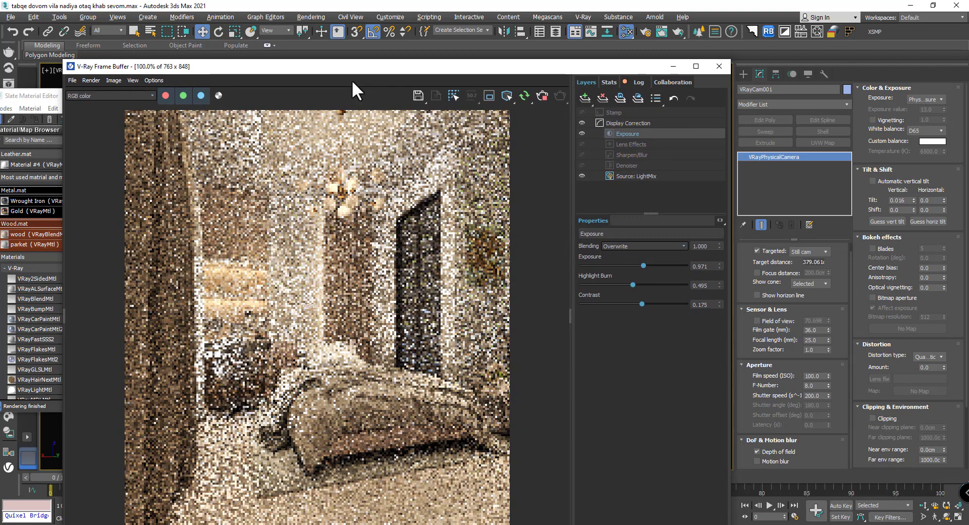
drag(365, 69, 378, 32)
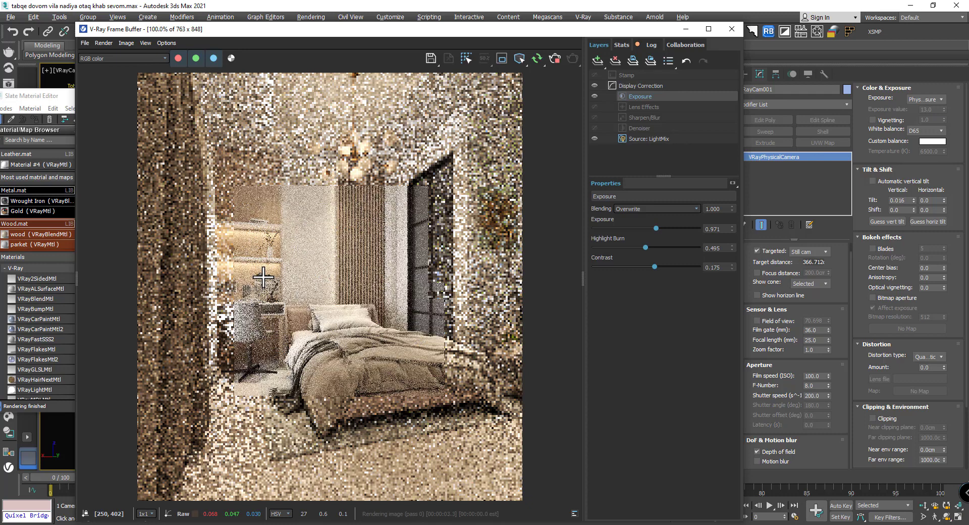
Stop the interactive render and change the renderer to V-Ray GPU 6 Hotfix 2 in Render Setup.
right_click(309, 302)
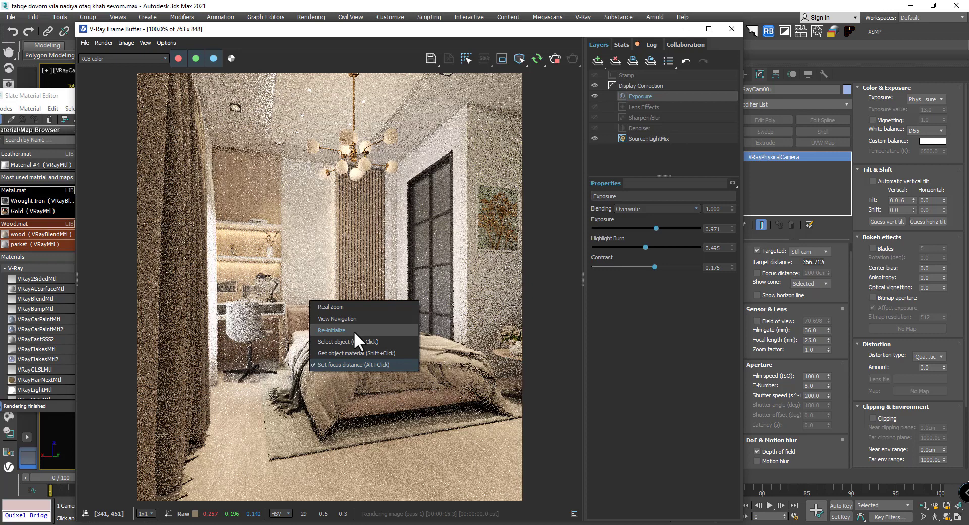
click(311, 16)
click(334, 67)
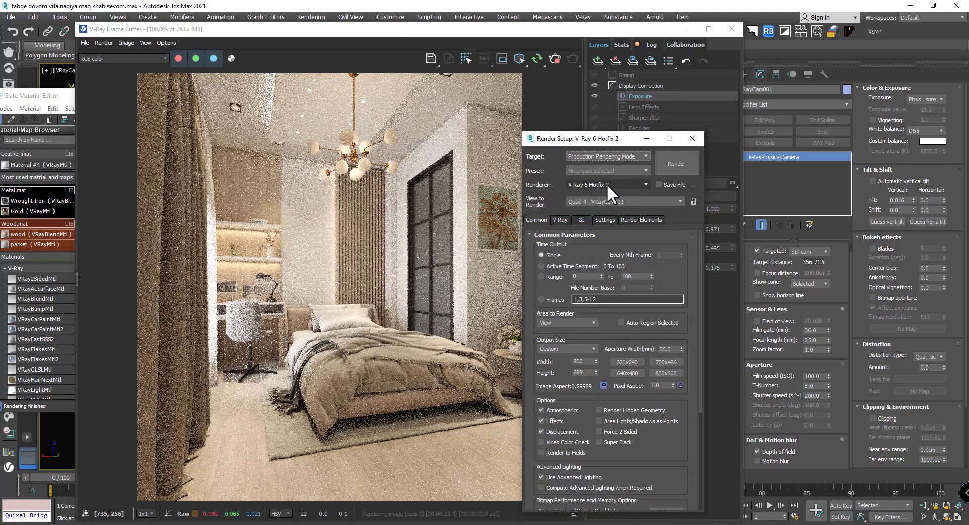
click(555, 57)
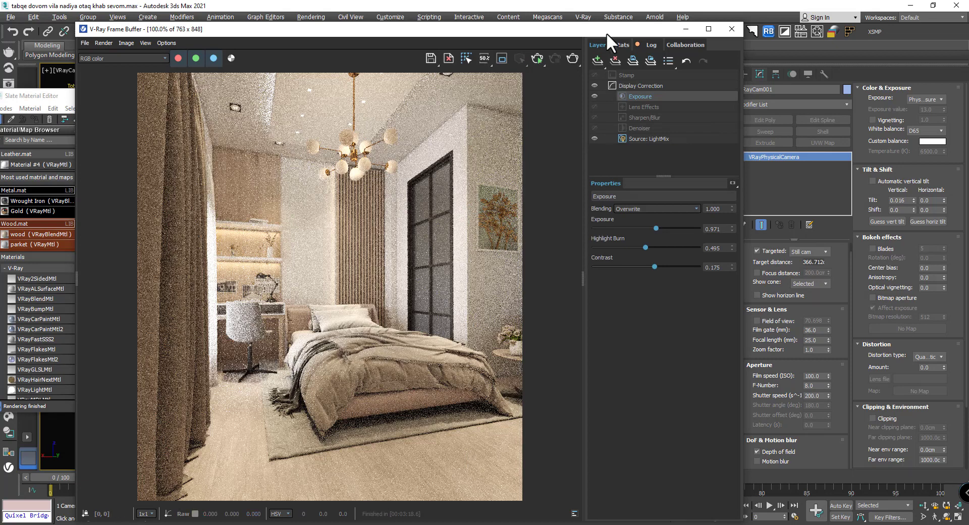
drag(607, 32, 408, 76)
drag(628, 139, 726, 83)
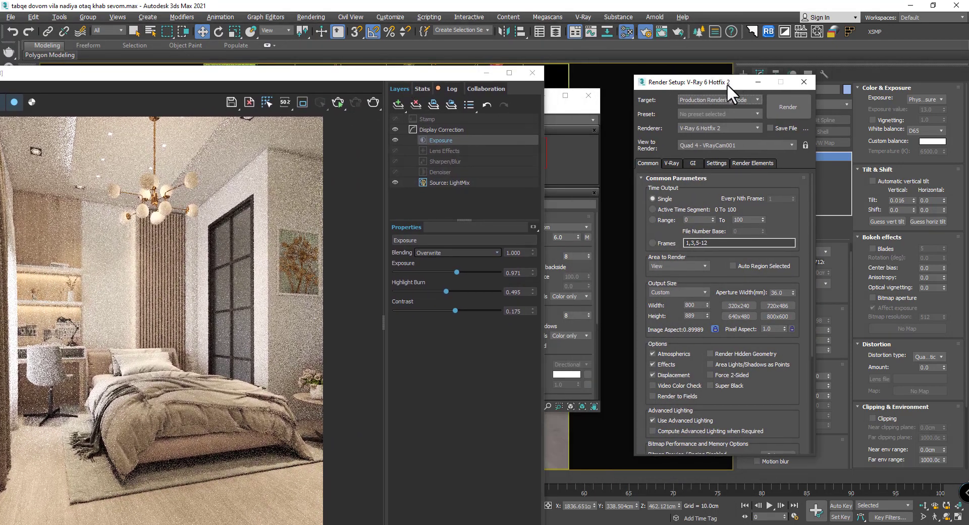
click(710, 129)
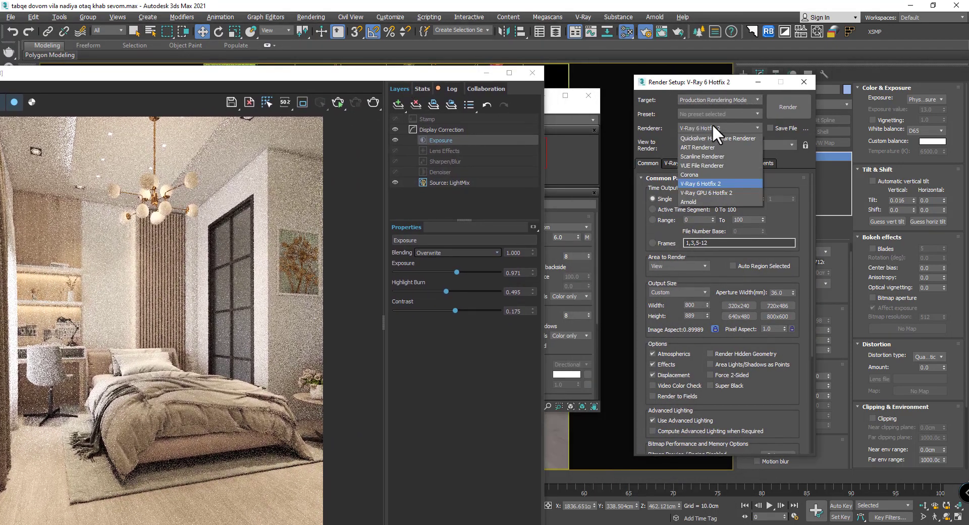
click(718, 192)
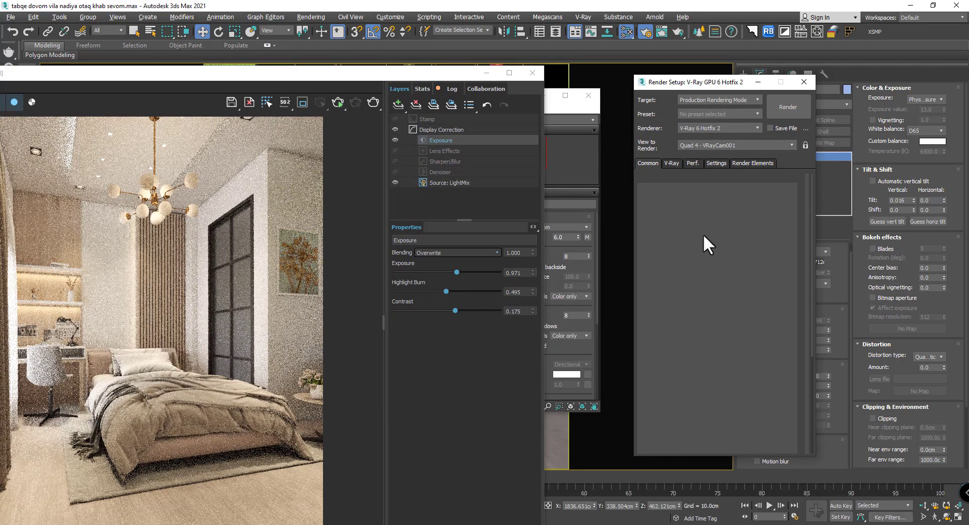
Start interactive rendering with the GPU engine, keeping the whole frame buffer in sight.
drag(385, 74, 505, 49)
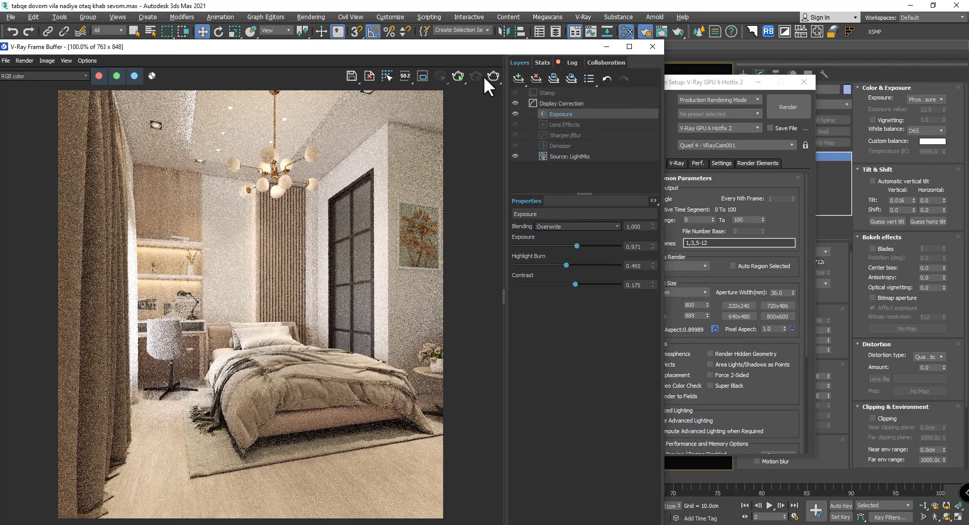
click(458, 76)
drag(337, 48, 382, 22)
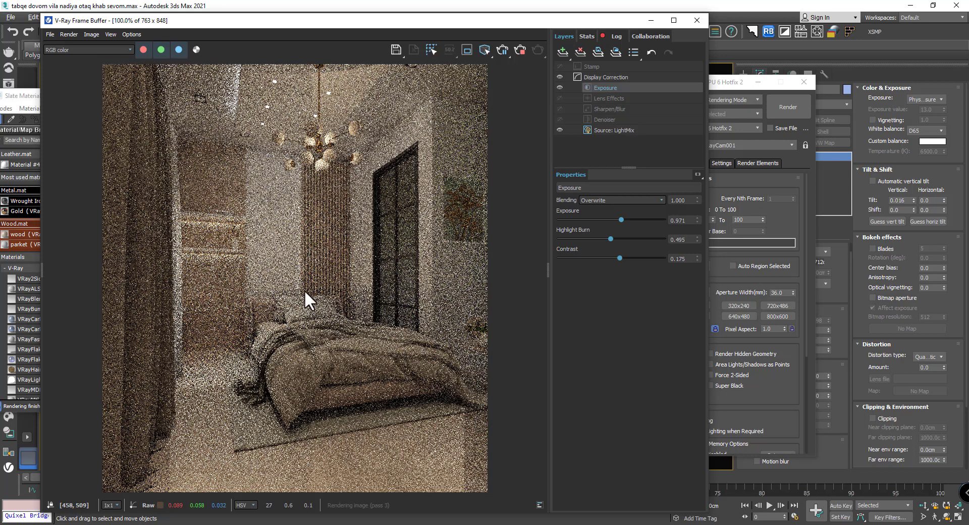
drag(340, 19, 345, 16)
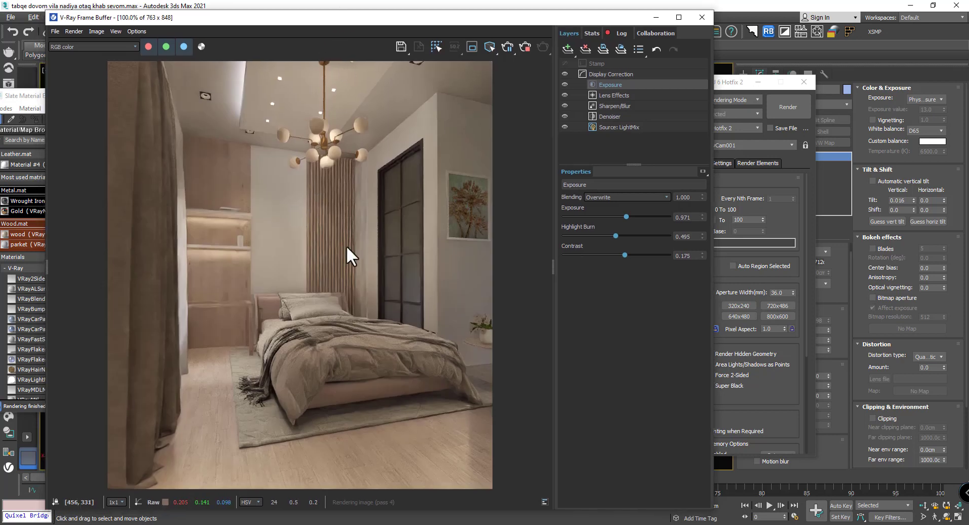
Pause the interactive GPU render and resume it through the render image's context options.
right_click(309, 205)
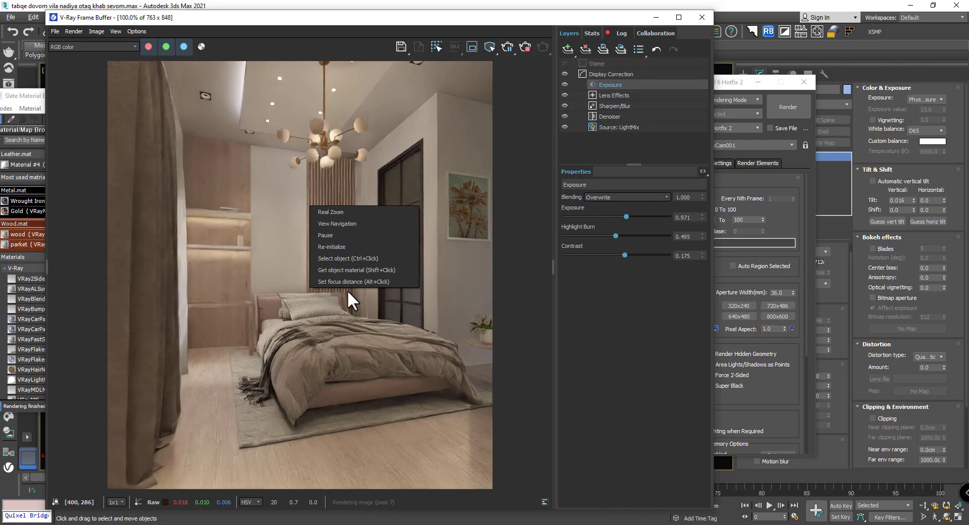
click(349, 235)
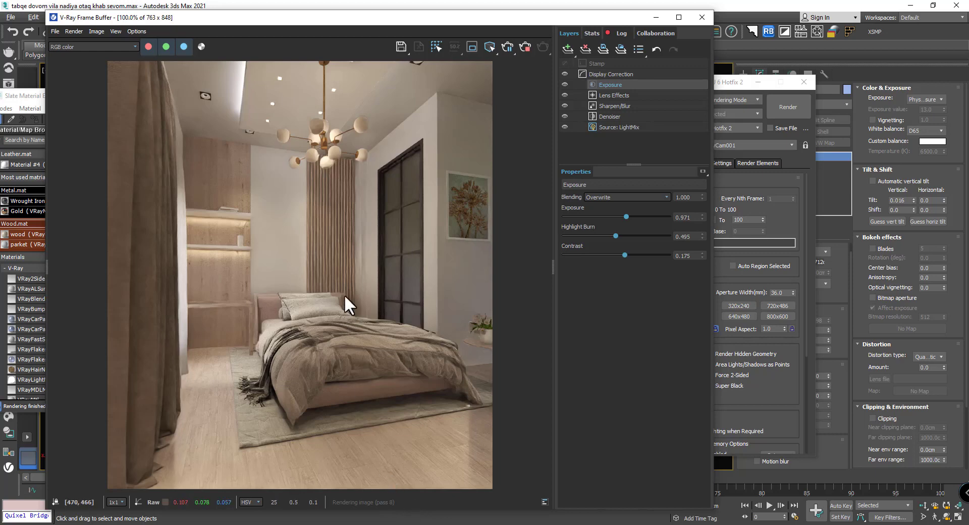
right_click(307, 221)
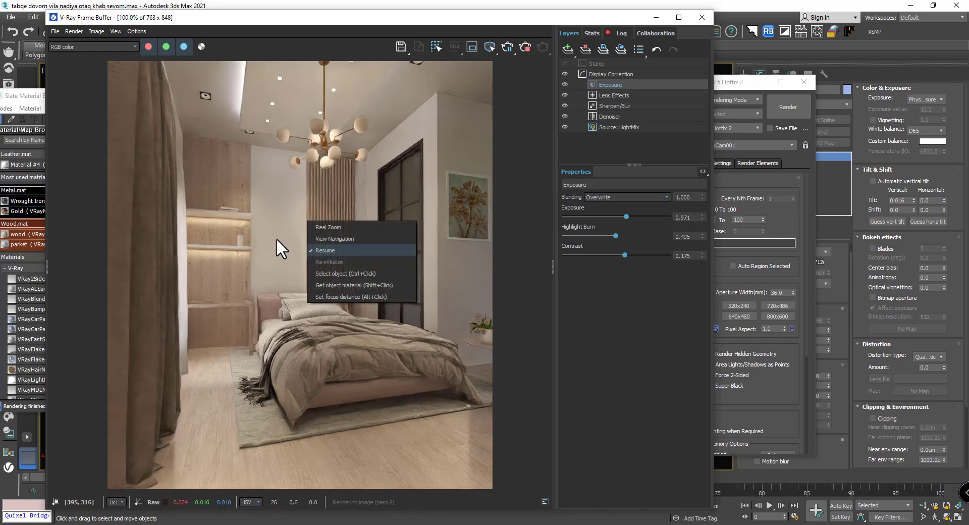
click(335, 250)
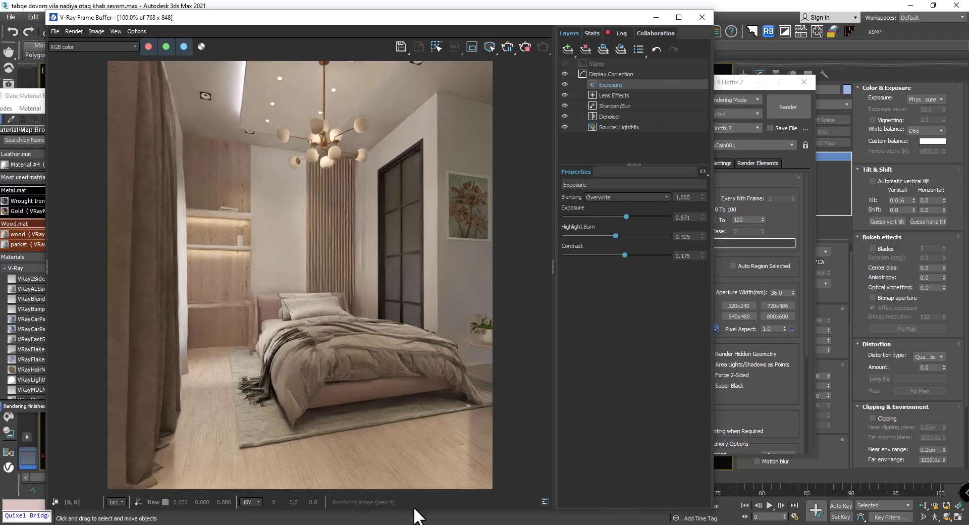